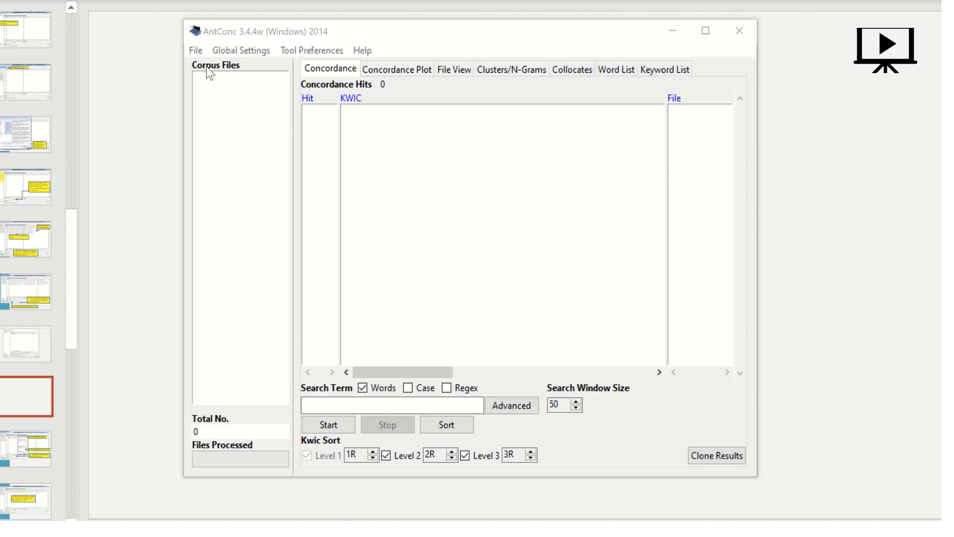
# Load the eight text files, Text 1 to Text 8, from the Corpus files folder as the corpus.
pyautogui.click(193, 50)
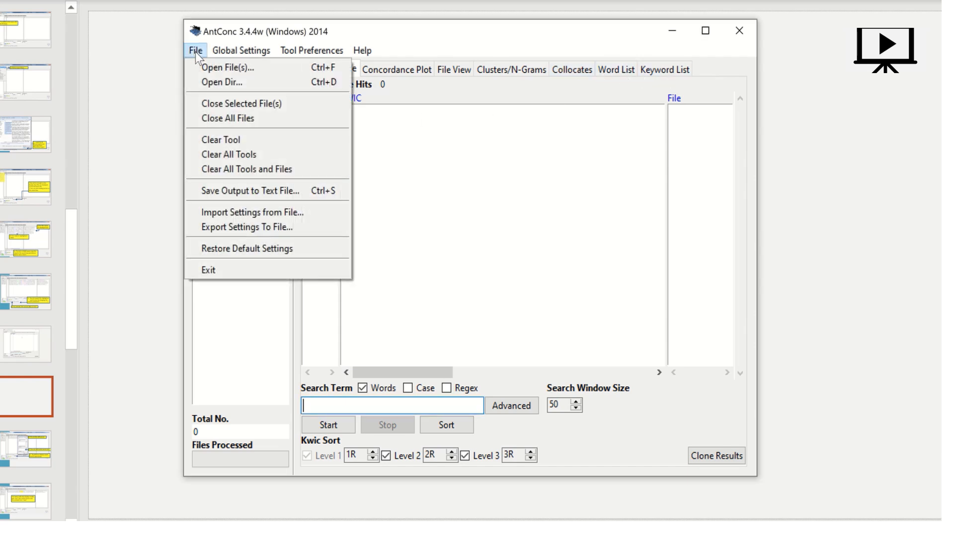
pyautogui.click(207, 65)
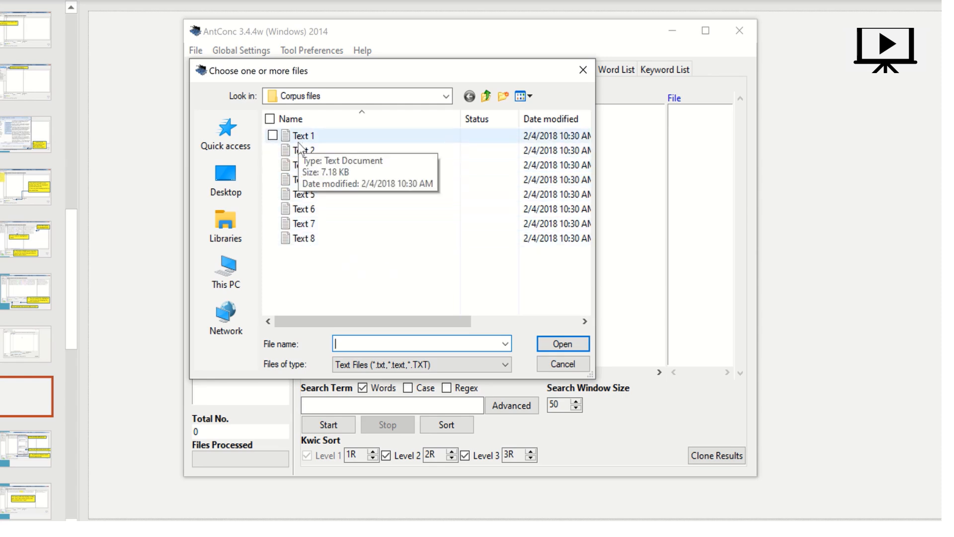
pyautogui.click(270, 141)
pyautogui.click(270, 153)
pyautogui.click(270, 166)
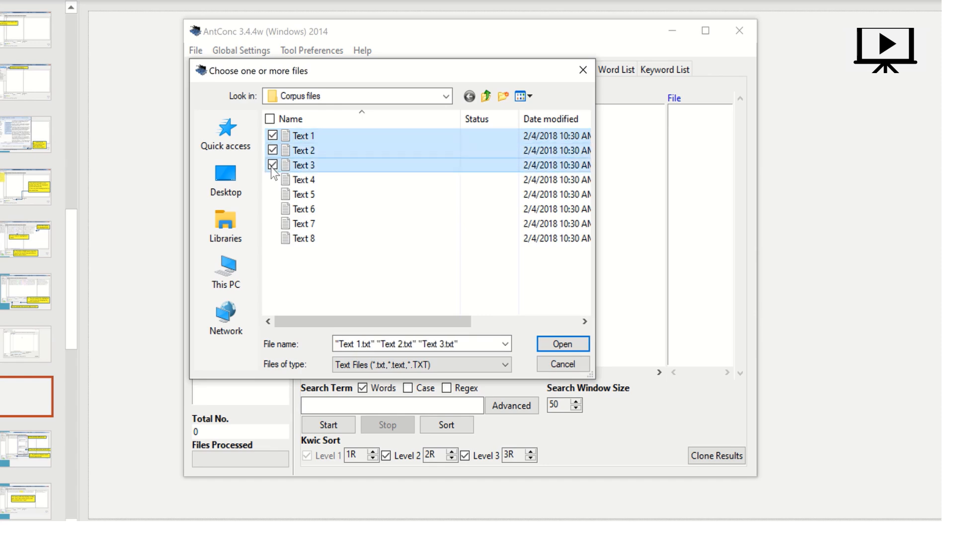
pyautogui.click(273, 180)
pyautogui.click(273, 195)
pyautogui.click(272, 208)
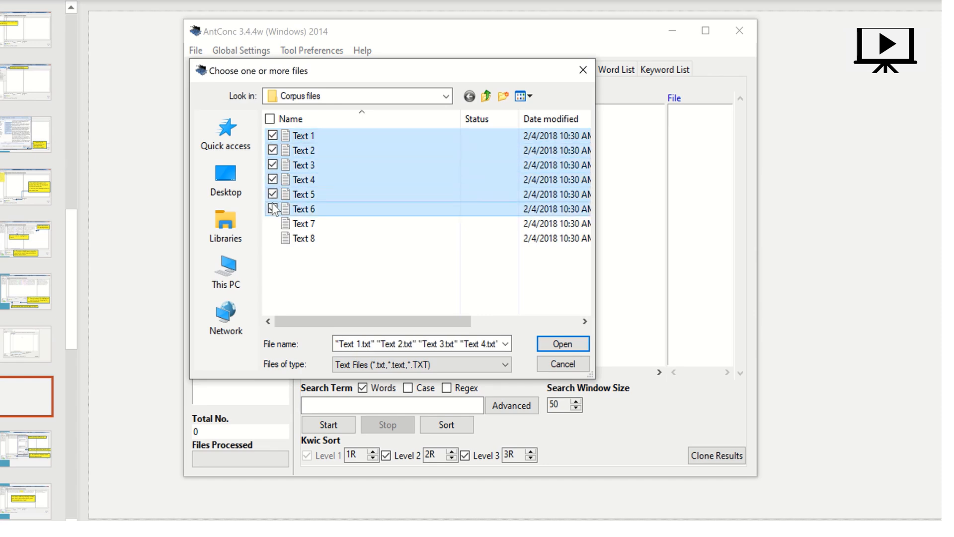
pyautogui.click(272, 223)
pyautogui.click(272, 238)
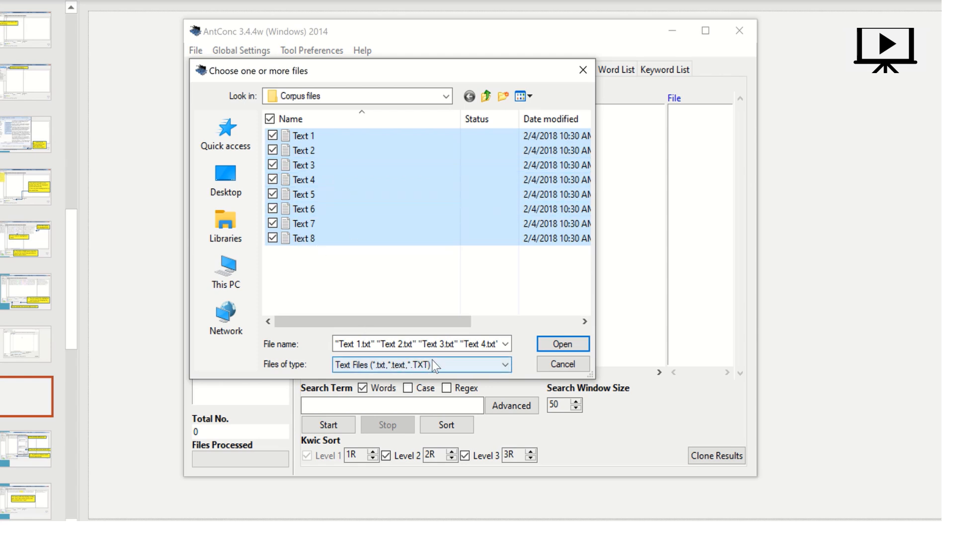
pyautogui.click(560, 344)
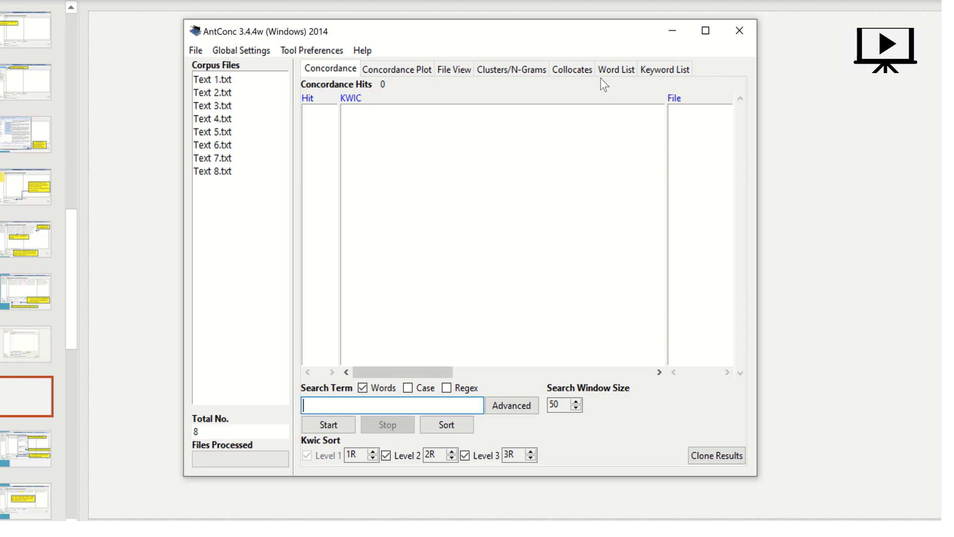
# Generate a word list of the loaded corpus sorted by frequency.
pyautogui.click(612, 68)
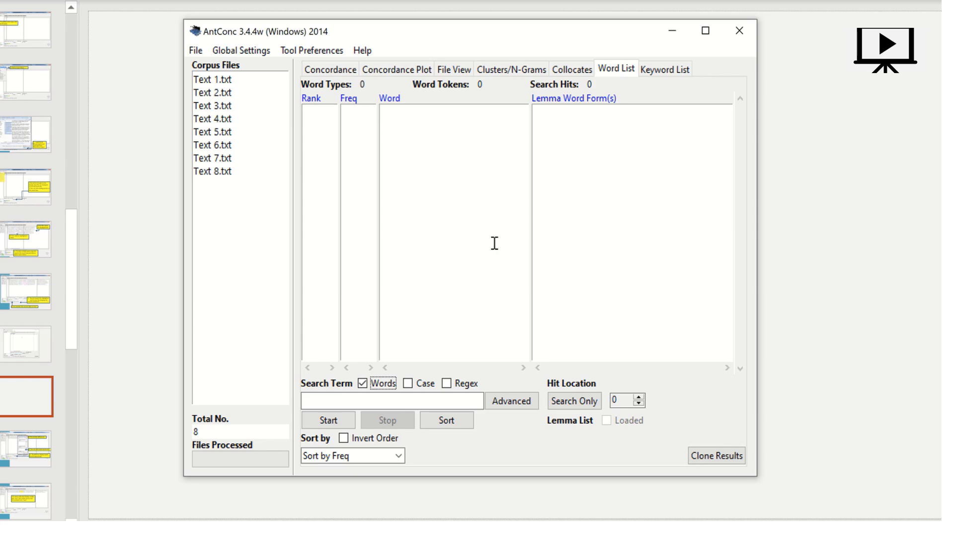
pyautogui.click(340, 427)
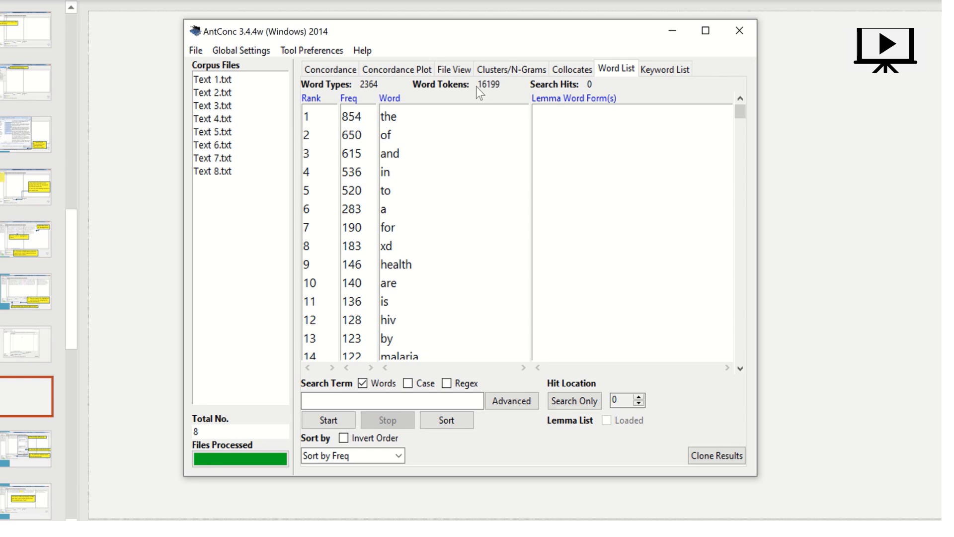
# Run a concordance search for the word "people" across the corpus.
pyautogui.click(338, 70)
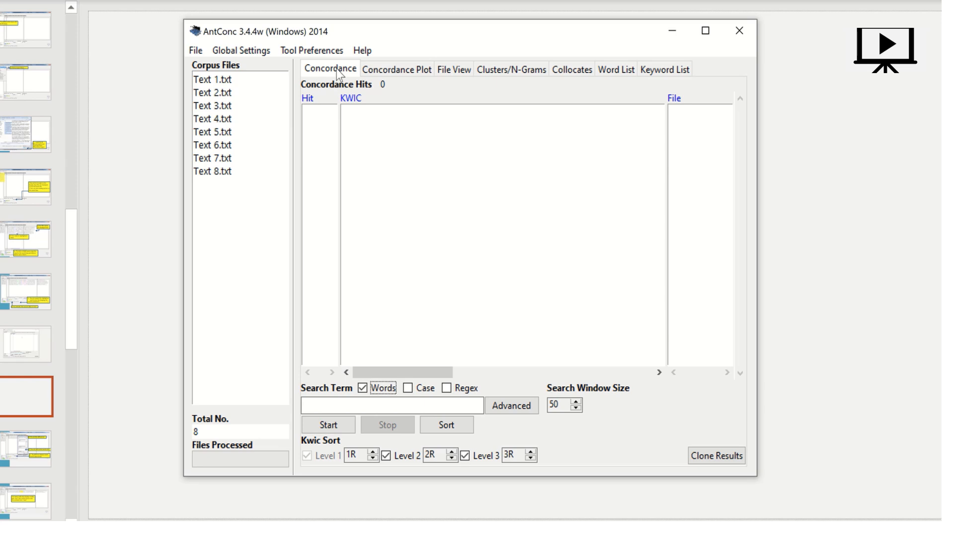
pyautogui.click(306, 404)
pyautogui.click(328, 408)
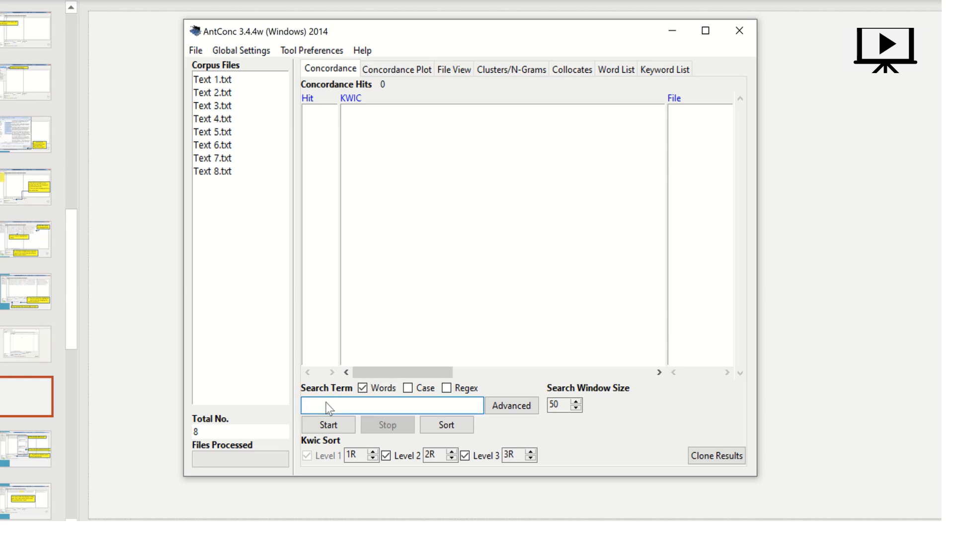
pyautogui.write('people')
pyautogui.click(338, 421)
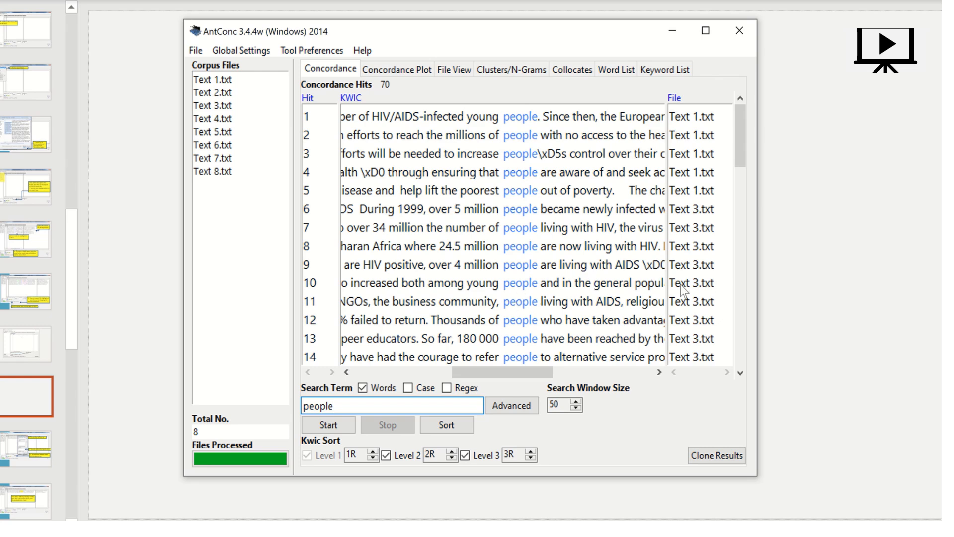
# Look through the concordance lines for "people" to the last hit and return to the first one.
pyautogui.click(738, 338)
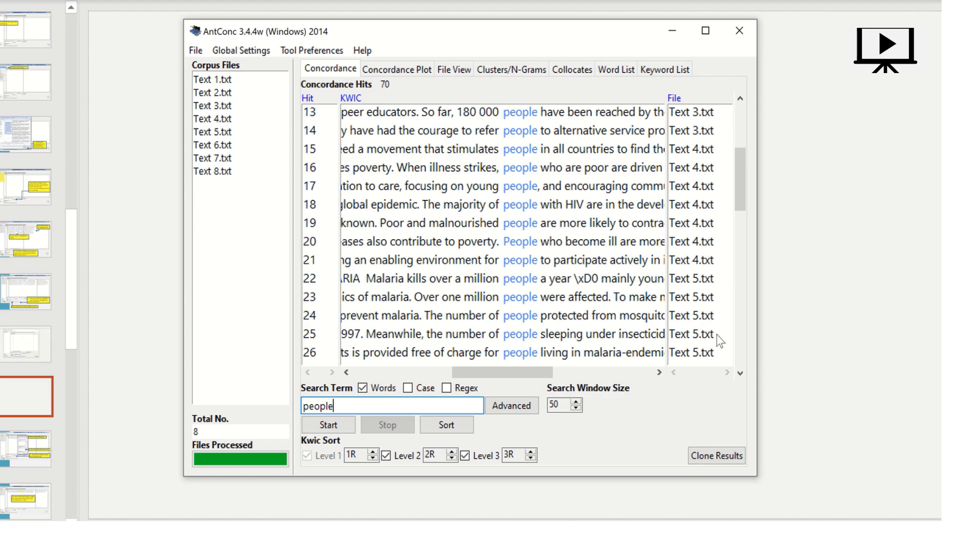
pyautogui.click(741, 334)
pyautogui.click(742, 334)
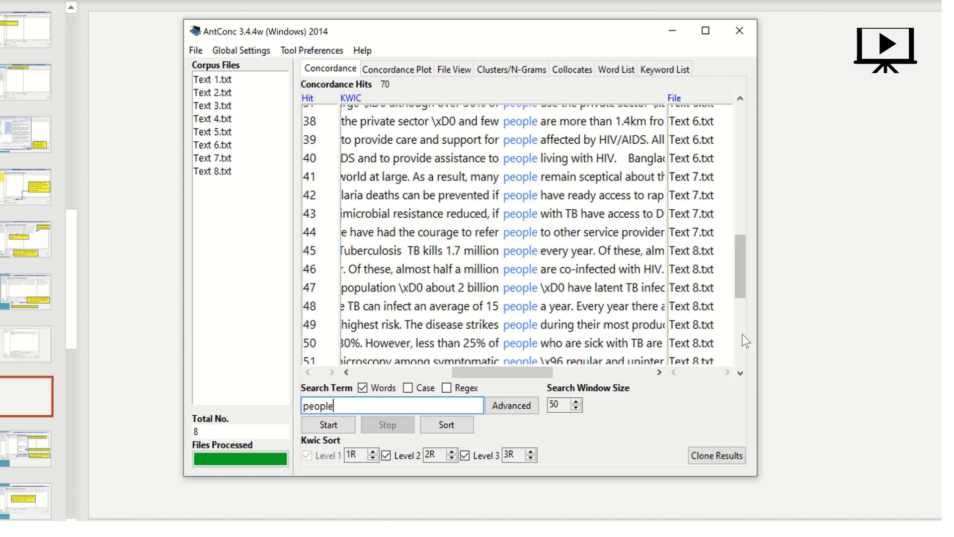
pyautogui.click(741, 334)
pyautogui.click(742, 346)
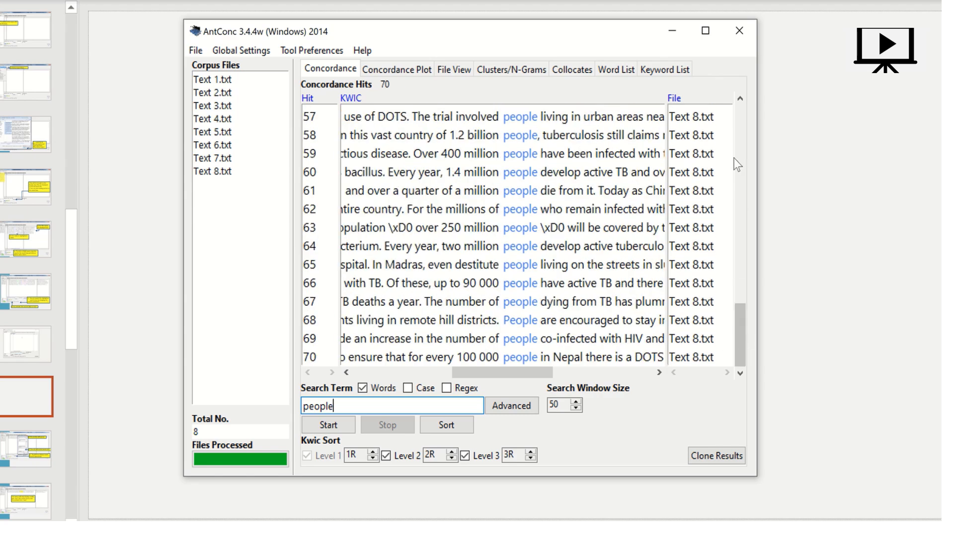
pyautogui.click(740, 127)
pyautogui.click(739, 125)
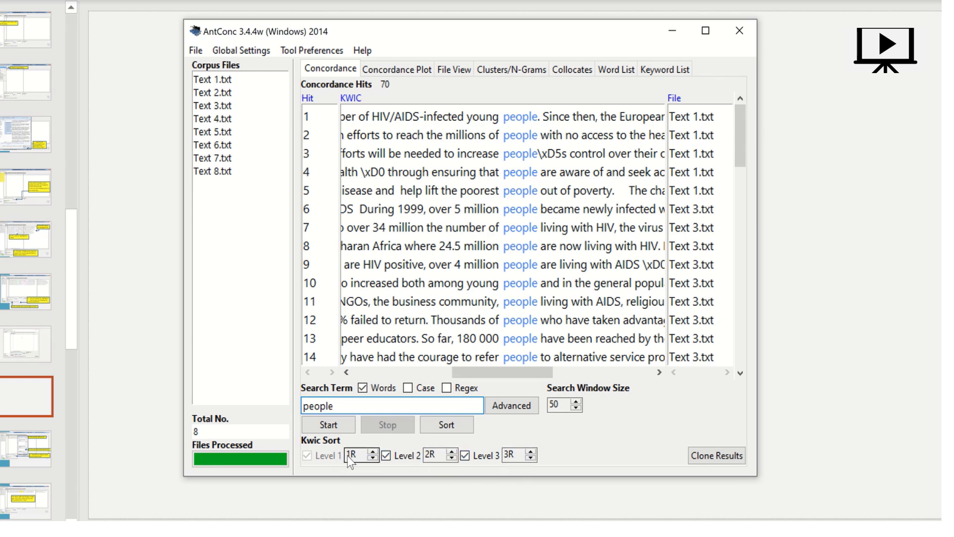
# Sort the concordance lines by 1R, 2R and 3R, and re-sort them with Level 2 set to 1L and Level 3 at 3R.
pyautogui.click(449, 424)
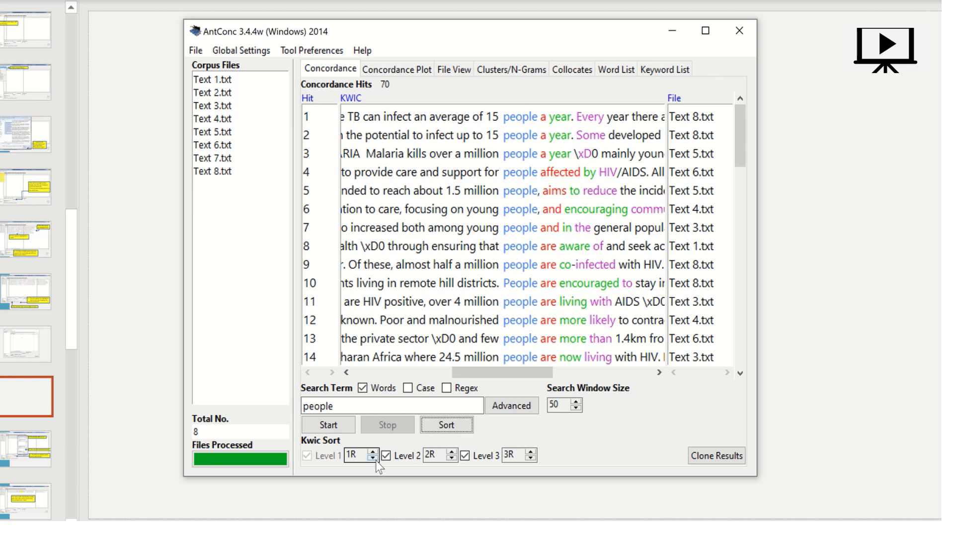
pyautogui.click(451, 458)
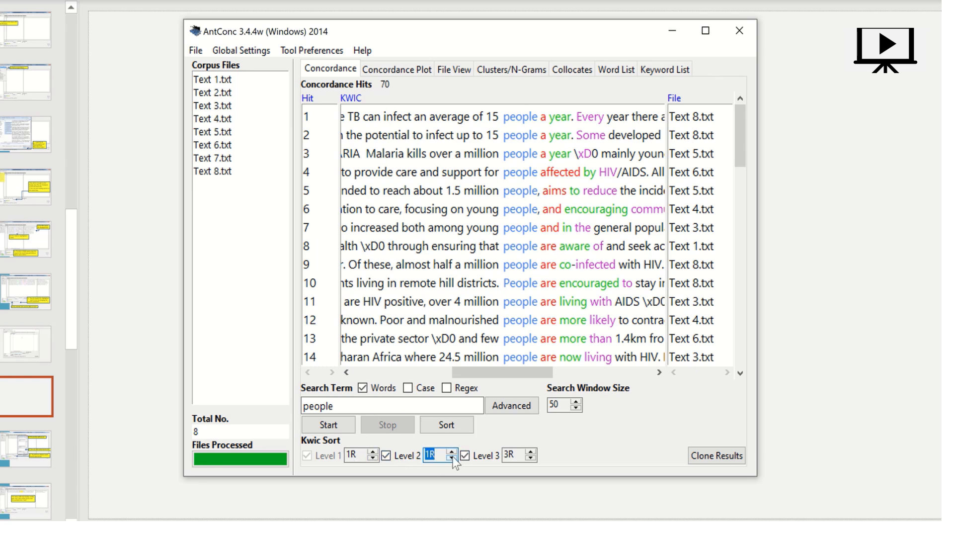
pyautogui.click(452, 458)
pyautogui.click(451, 458)
pyautogui.click(531, 458)
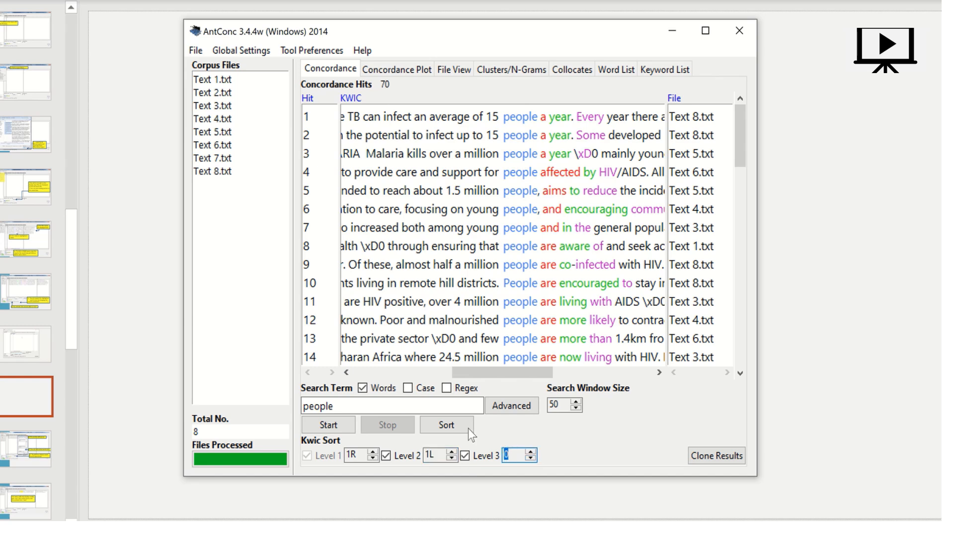
pyautogui.click(446, 425)
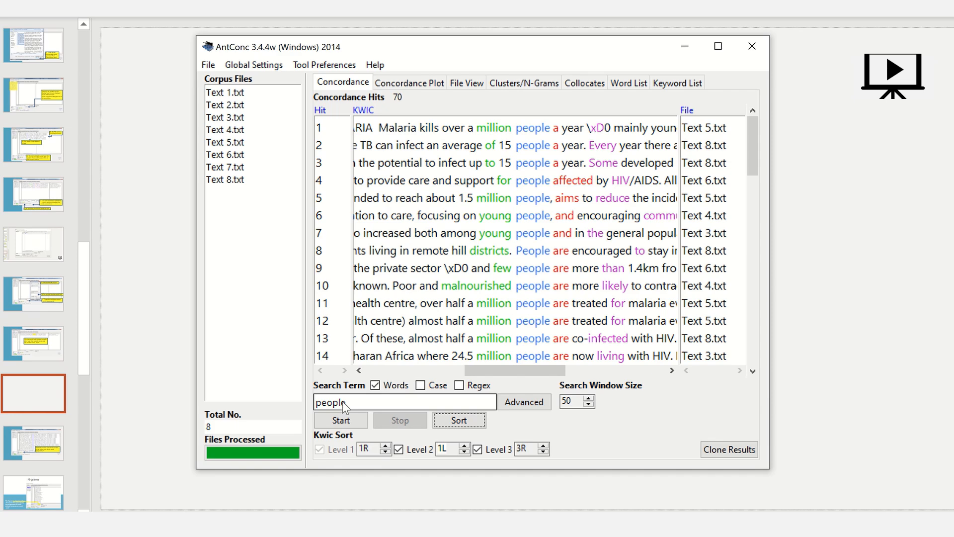
# Enable context words and horizons in the advanced search for "people" and add "few" as a context word.
pyautogui.click(523, 403)
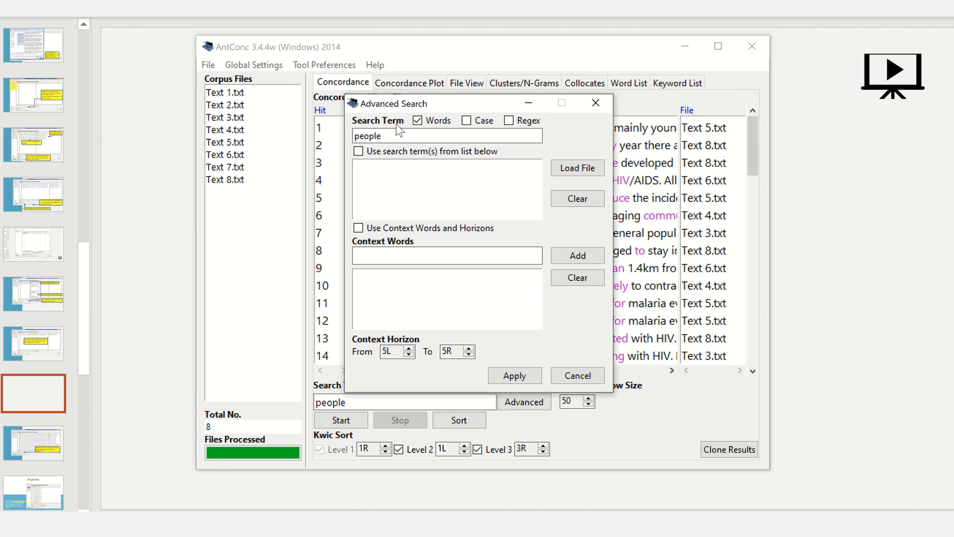
pyautogui.click(383, 133)
pyautogui.click(358, 228)
pyautogui.click(369, 250)
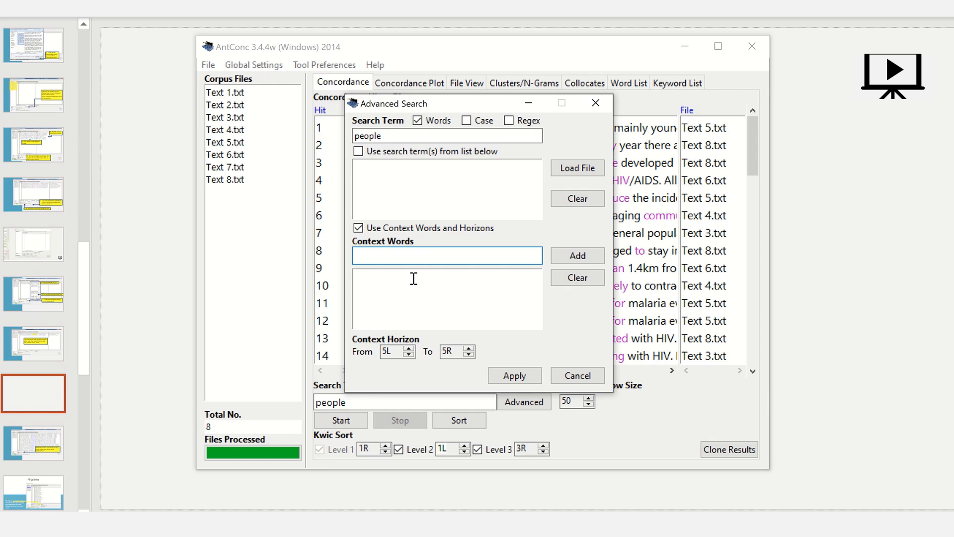
pyautogui.write('few')
pyautogui.click(574, 265)
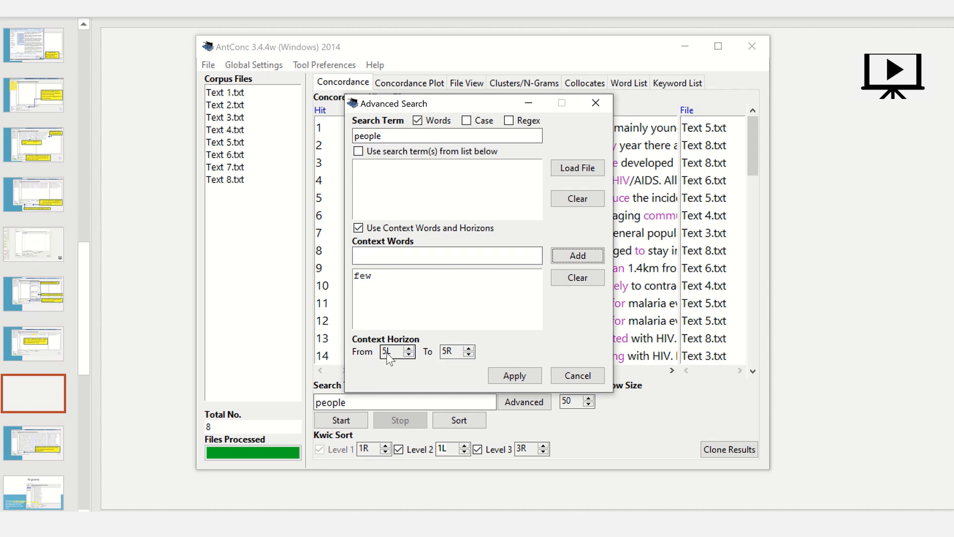
# Narrow the context horizon to start at 3L, apply the advanced settings, and rerun and sort the concordance.
pyautogui.click(410, 354)
pyautogui.click(410, 354)
pyautogui.click(410, 354)
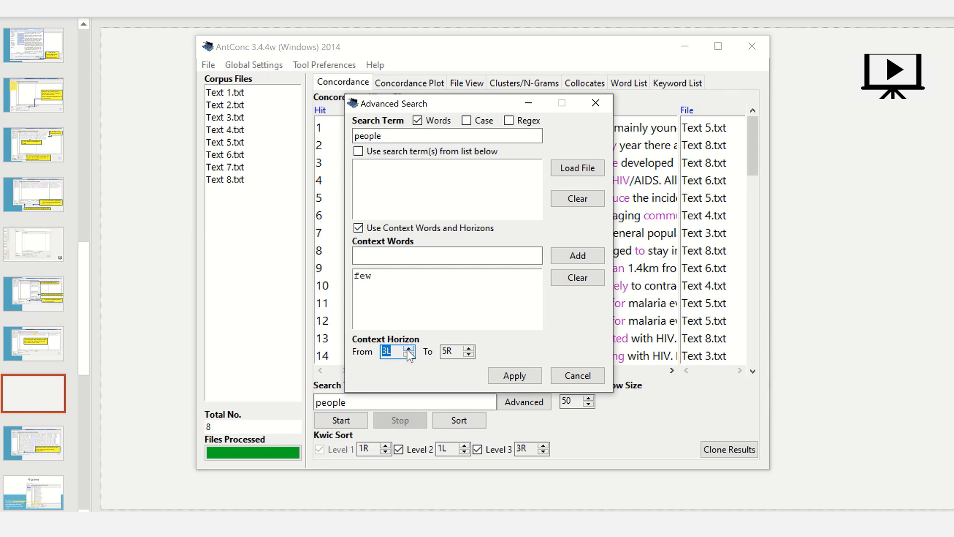
pyautogui.click(472, 350)
pyautogui.click(503, 377)
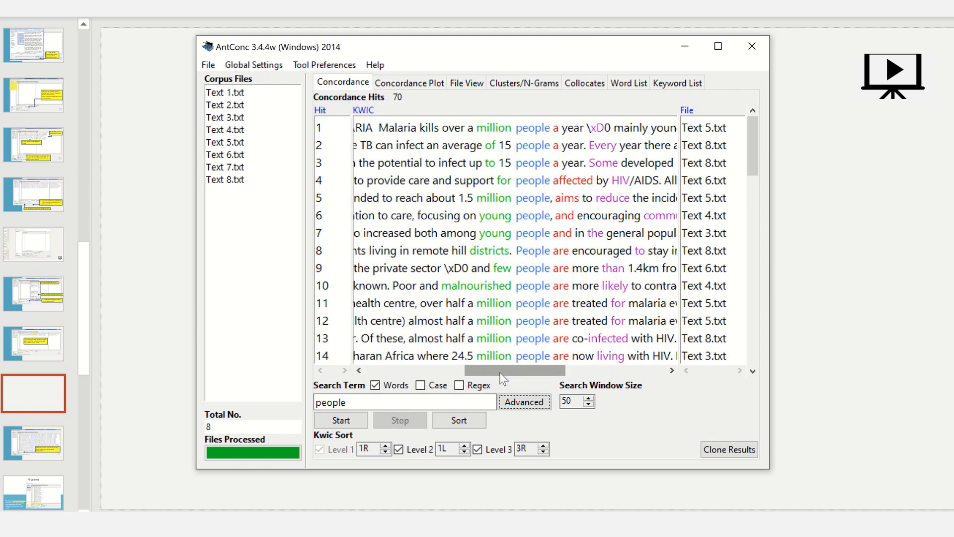
pyautogui.click(342, 419)
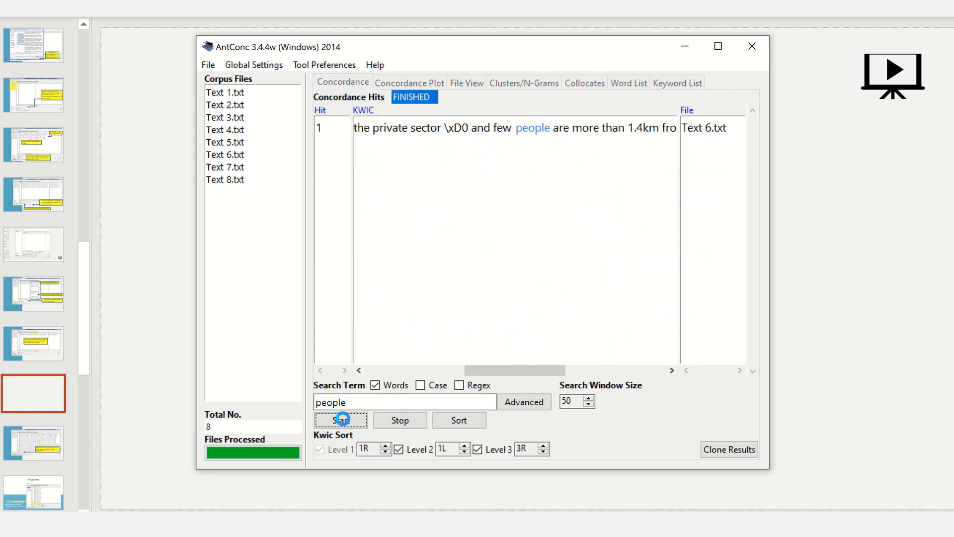
pyautogui.click(463, 420)
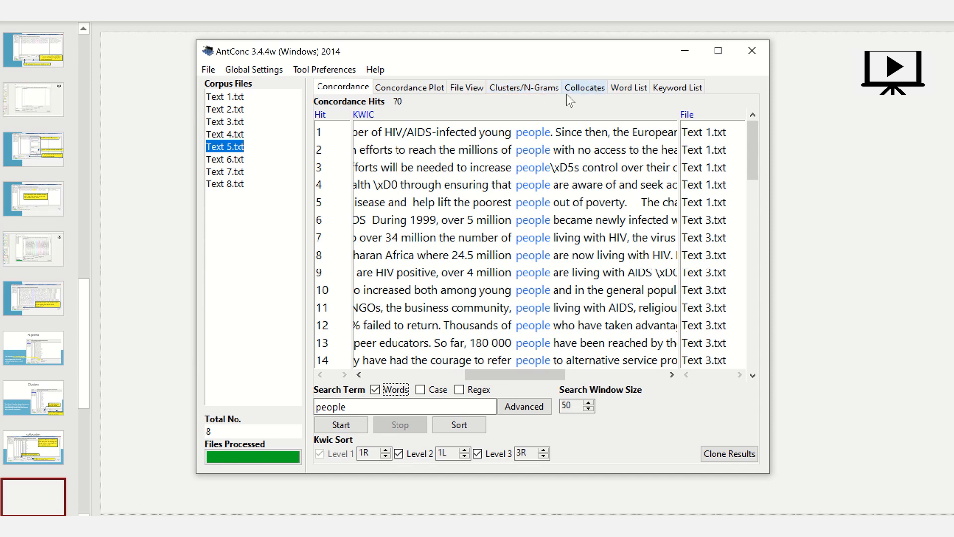
# Switch to the Clusters/N-Grams tool and clear the search term "people".
pyautogui.click(545, 93)
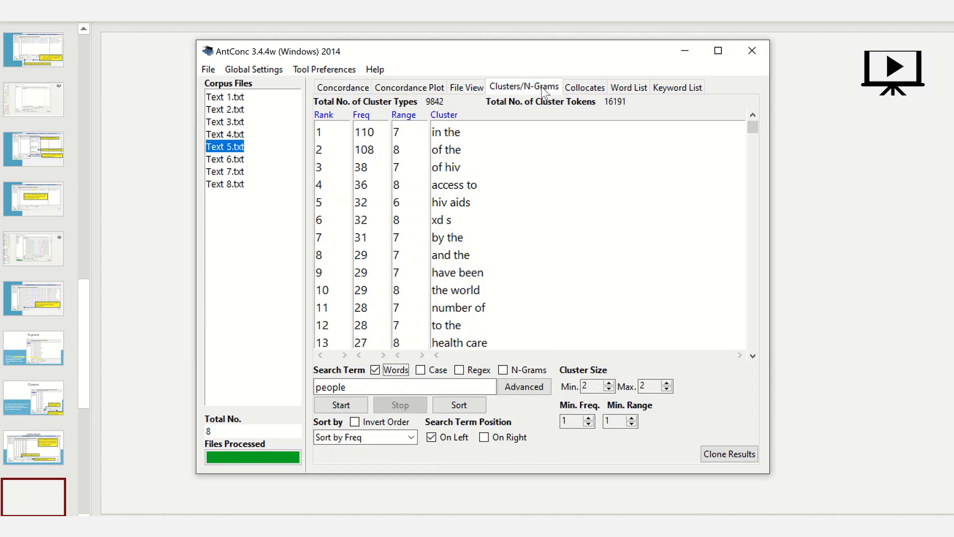
pyautogui.click(395, 384)
pyautogui.press('BackSpace')
pyautogui.press('BackSpace')
pyautogui.press('BackSpace')
pyautogui.press('BackSpace')
pyautogui.press('BackSpace')
pyautogui.press('BackSpace')
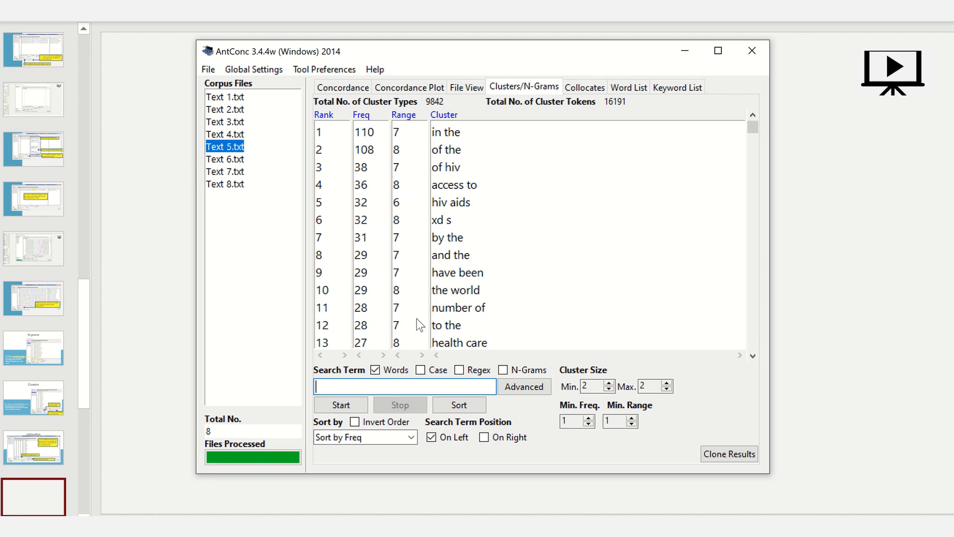
# Generate a list of N-grams with minimum and maximum size 4 and look through the most frequent ones.
pyautogui.click(504, 370)
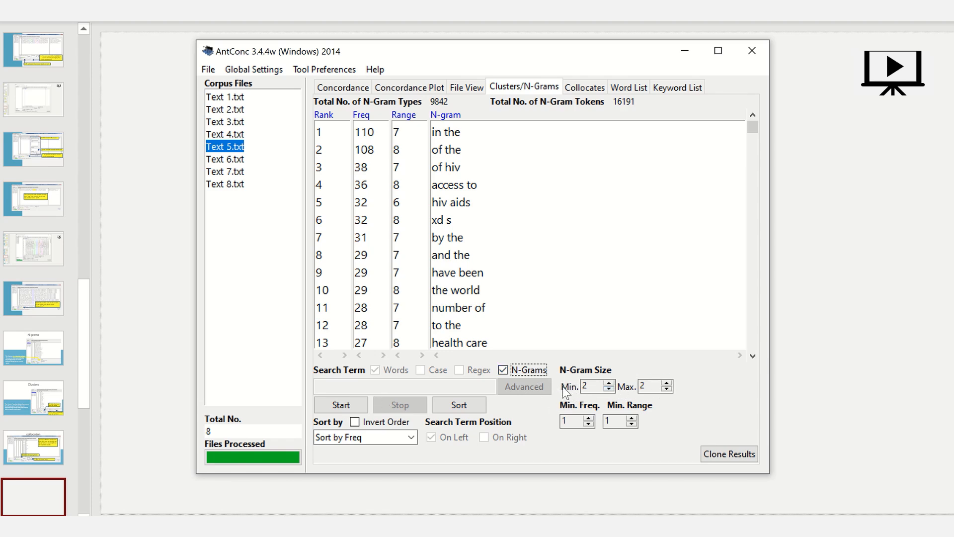
pyautogui.click(666, 384)
pyautogui.click(608, 384)
pyautogui.click(610, 383)
pyautogui.click(340, 406)
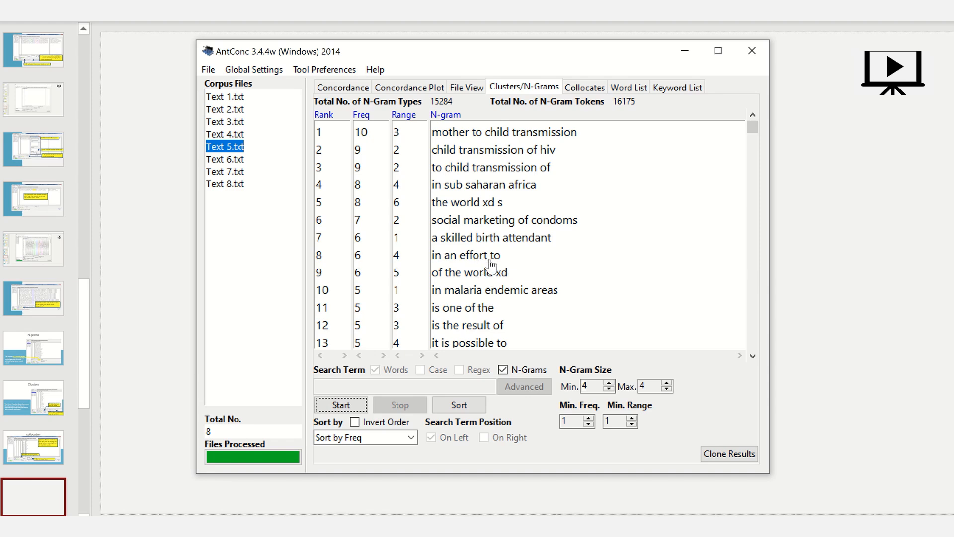
pyautogui.click(753, 293)
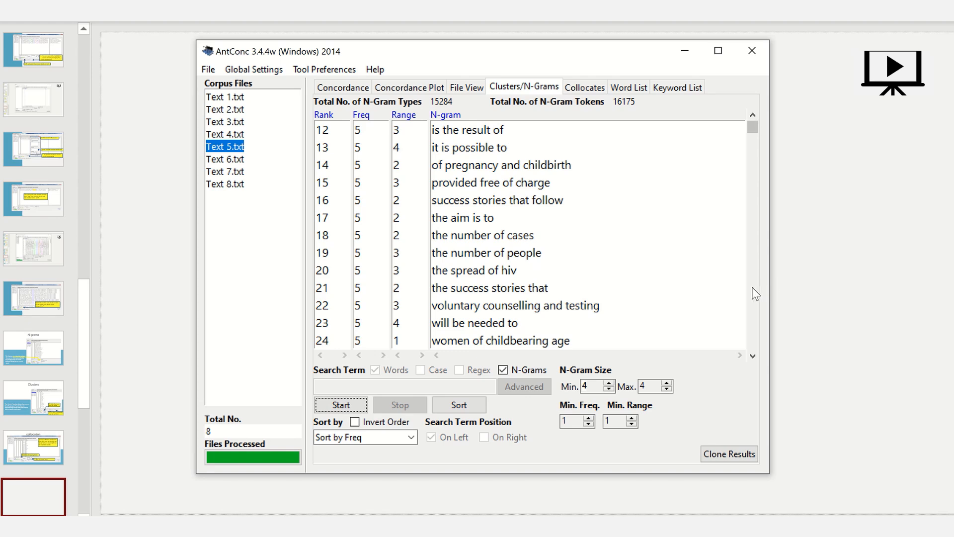
pyautogui.scroll(-11, 755, 294)
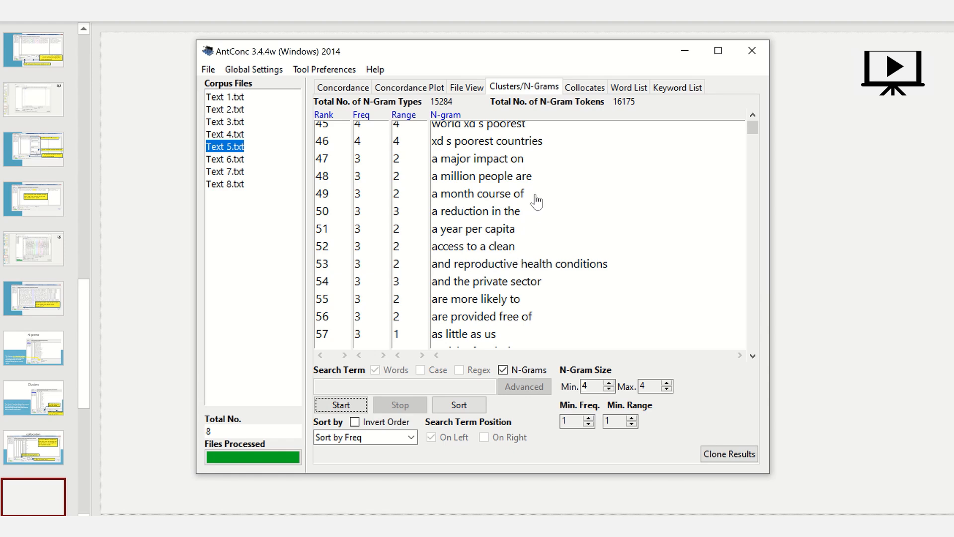
# Turn off the N-Grams option and enter "disease" as the cluster search term.
pyautogui.click(503, 370)
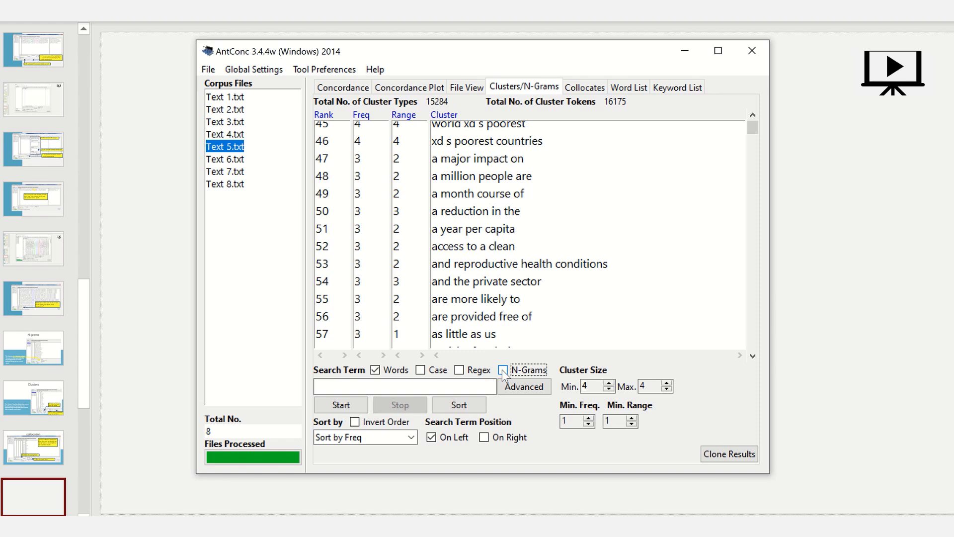
pyautogui.click(456, 383)
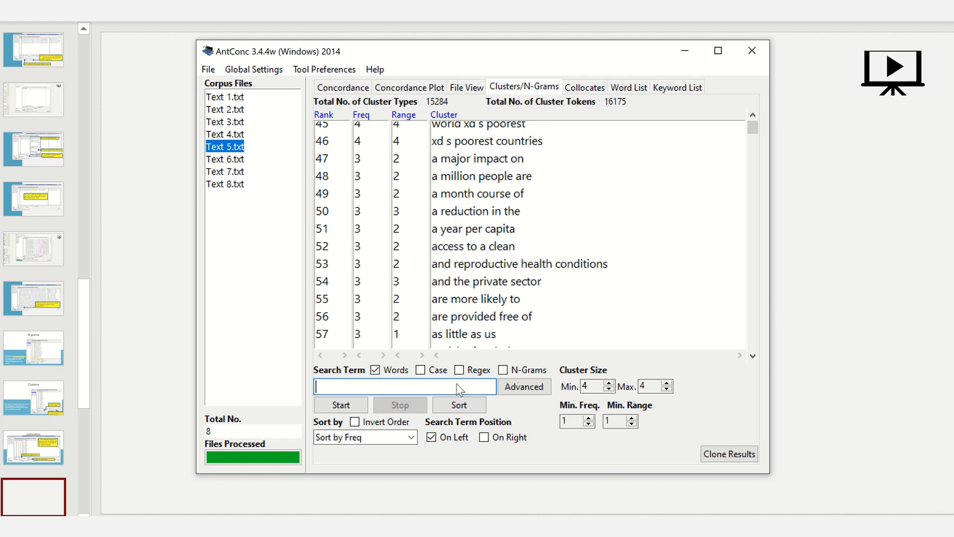
pyautogui.write('disease')
# Set the minimum and maximum cluster size to 2, generate the clusters for "disease" and look through the list.
pyautogui.click(608, 389)
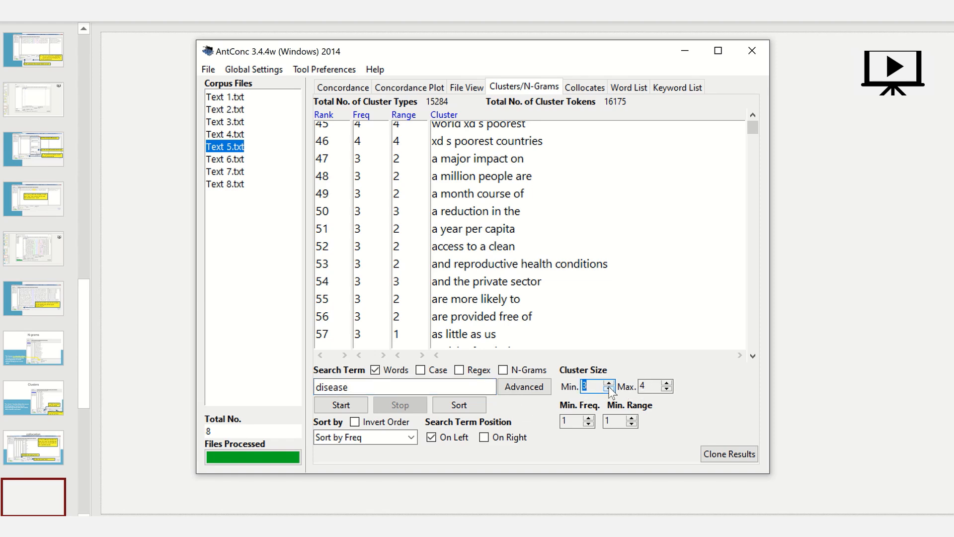
pyautogui.click(666, 388)
pyautogui.click(353, 407)
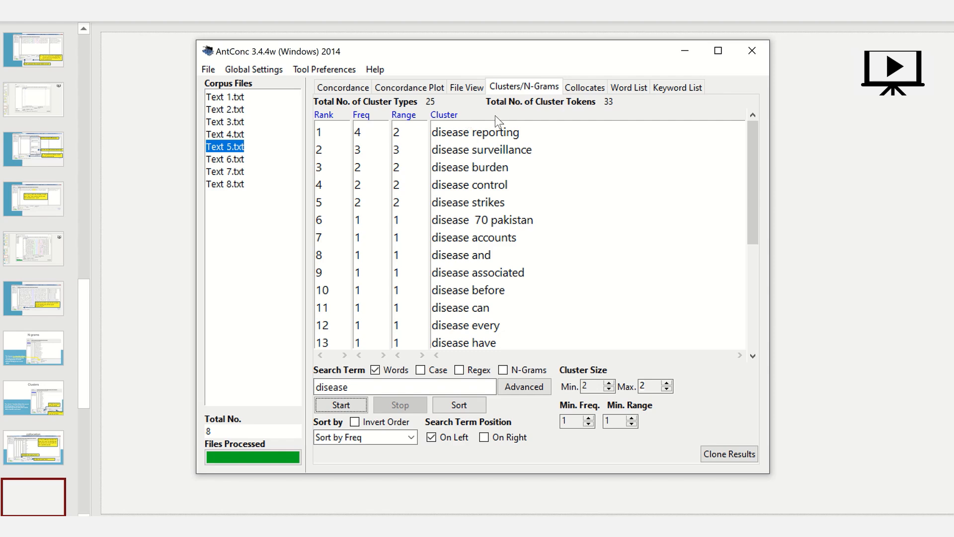
pyautogui.click(750, 316)
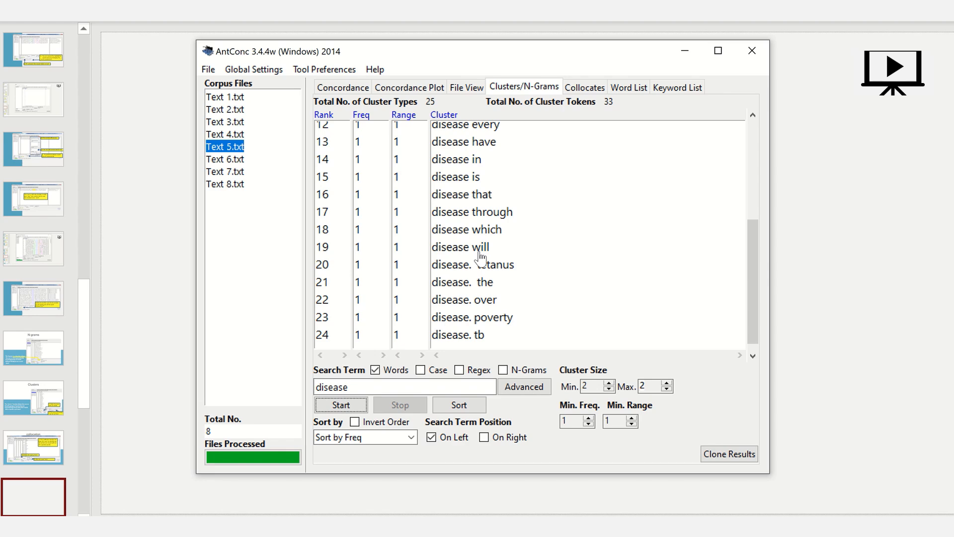
# Switch to the Collocates tool and set the window span from 3L to 3R.
pyautogui.click(582, 90)
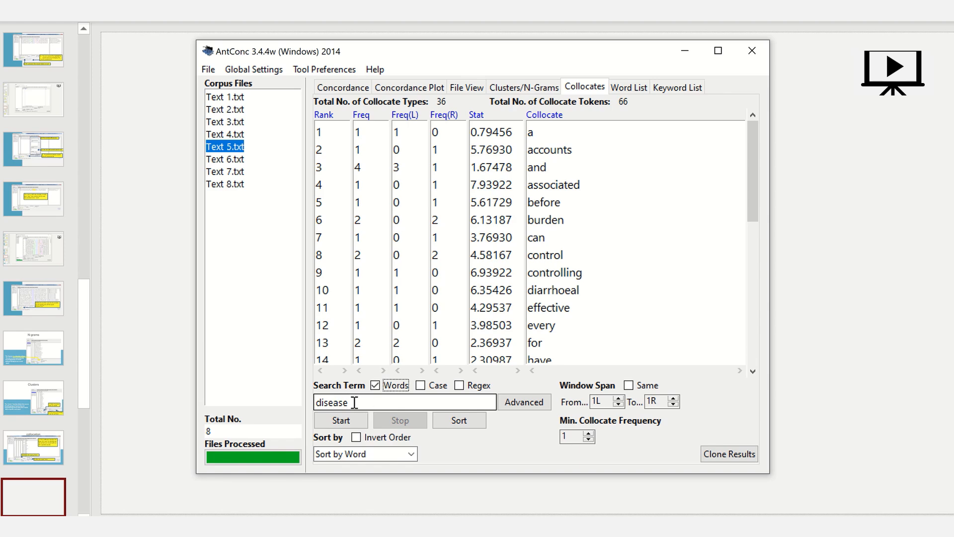
pyautogui.click(619, 404)
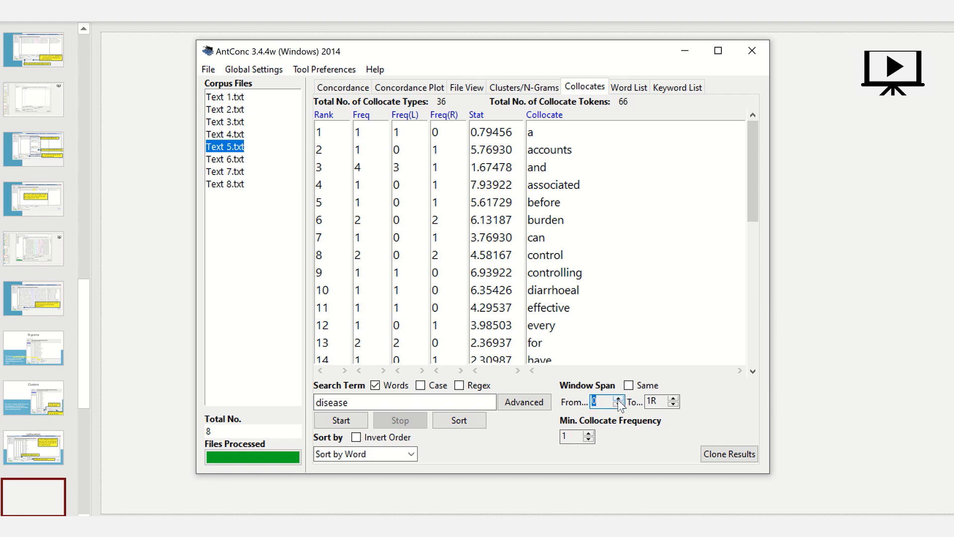
pyautogui.click(618, 404)
pyautogui.click(618, 404)
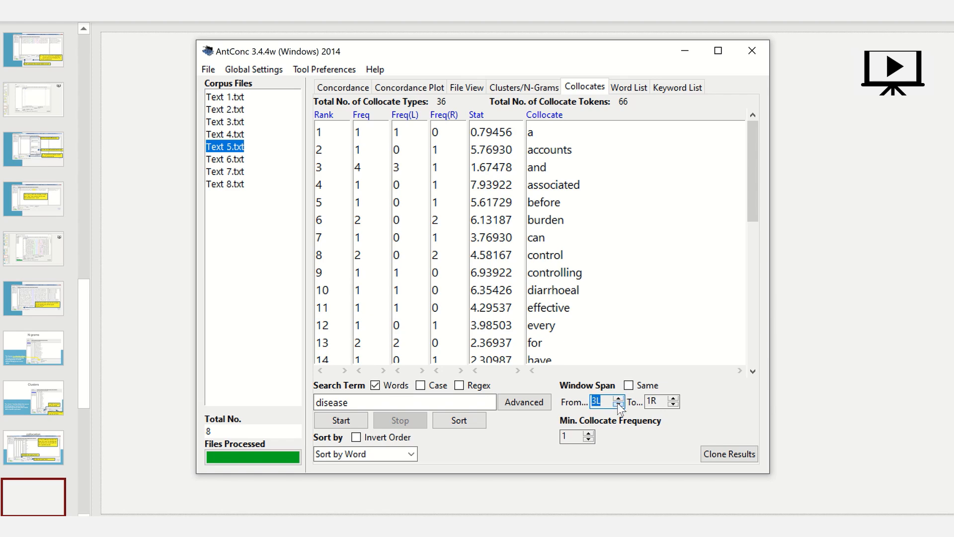
pyautogui.click(673, 404)
pyautogui.click(673, 404)
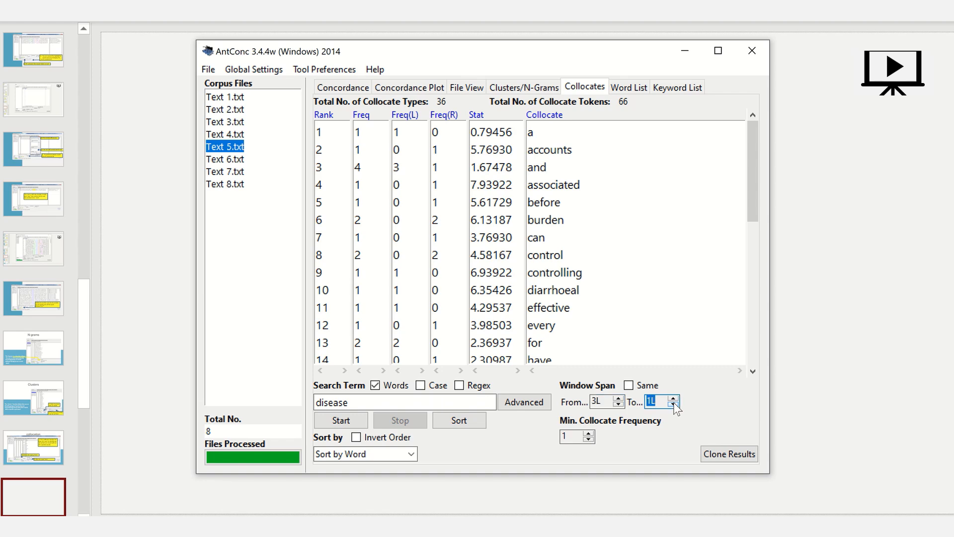
pyautogui.click(673, 402)
pyautogui.click(673, 401)
pyautogui.click(674, 401)
# Generate the collocates of "disease", look through the list and pick the collocate "control".
pyautogui.click(340, 420)
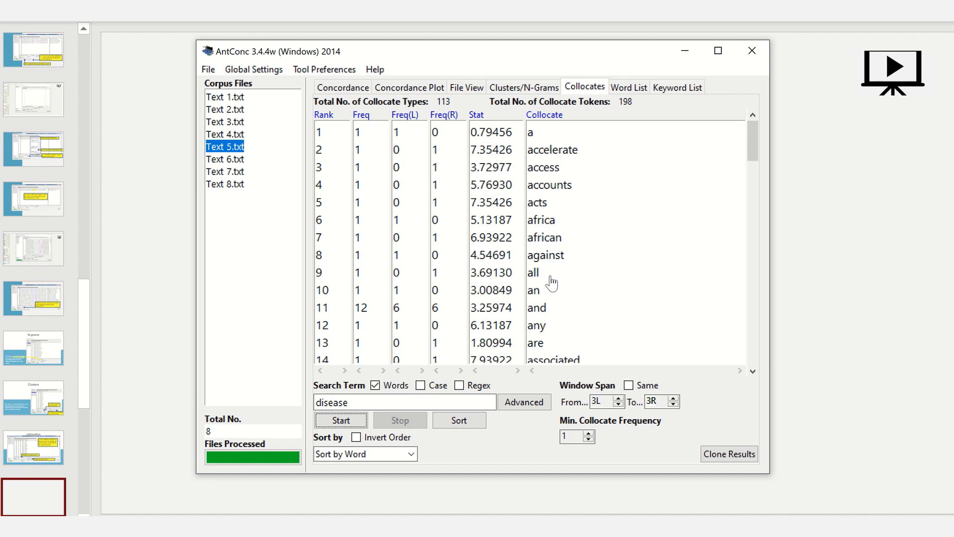
pyautogui.scroll(-4, 756, 307)
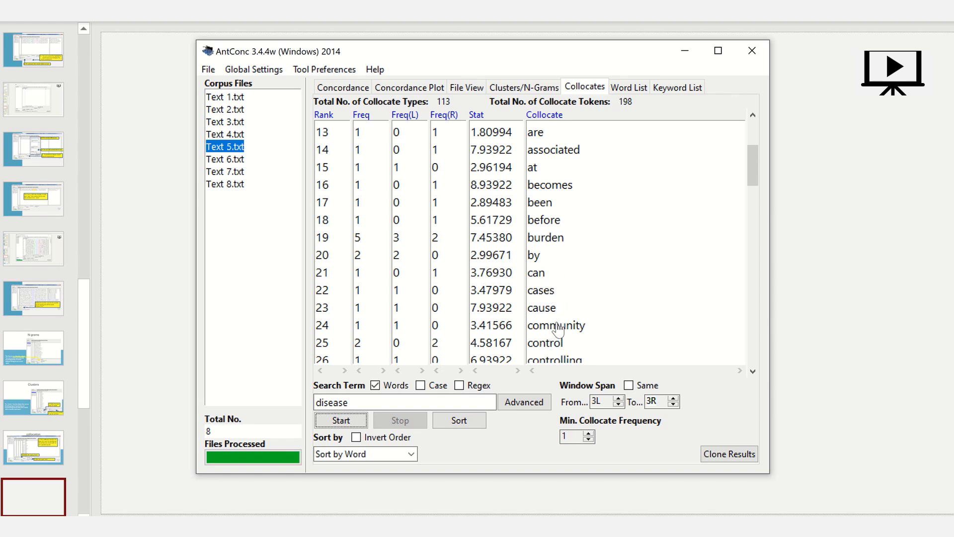
pyautogui.click(545, 343)
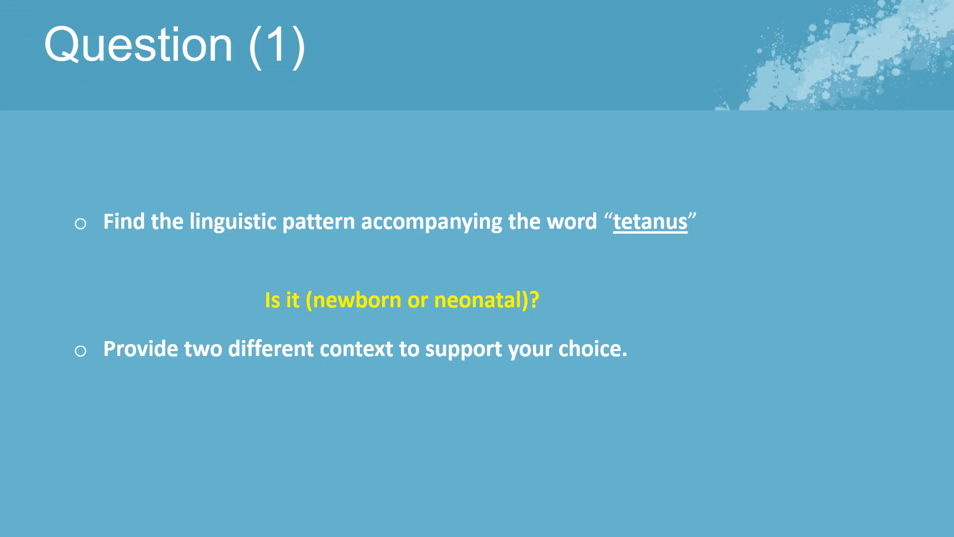
pyautogui.press('Right')
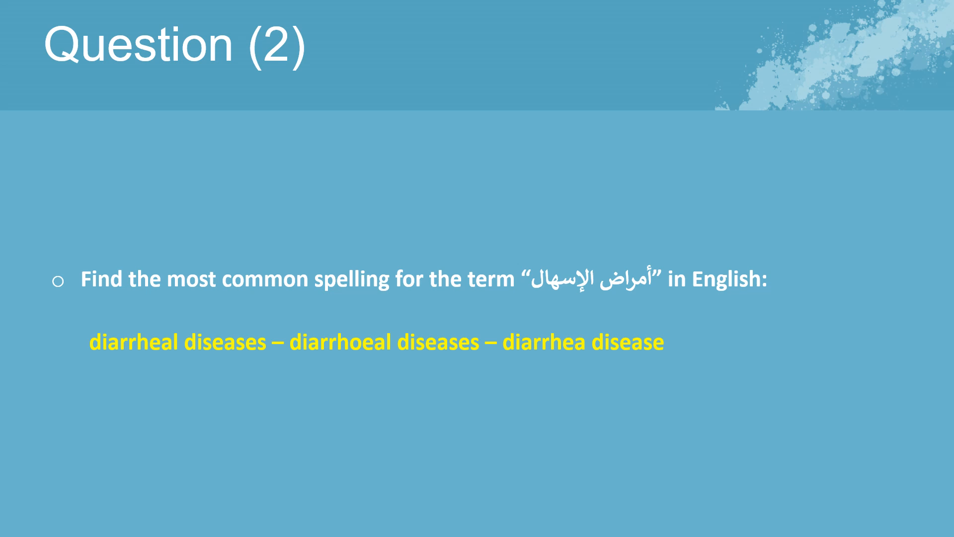
pyautogui.press('Right')
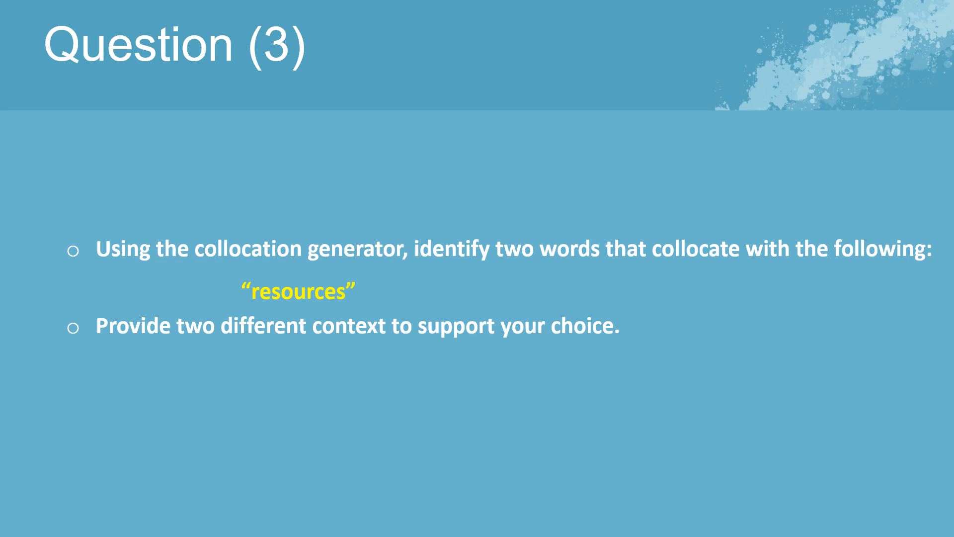
pyautogui.press('Right')
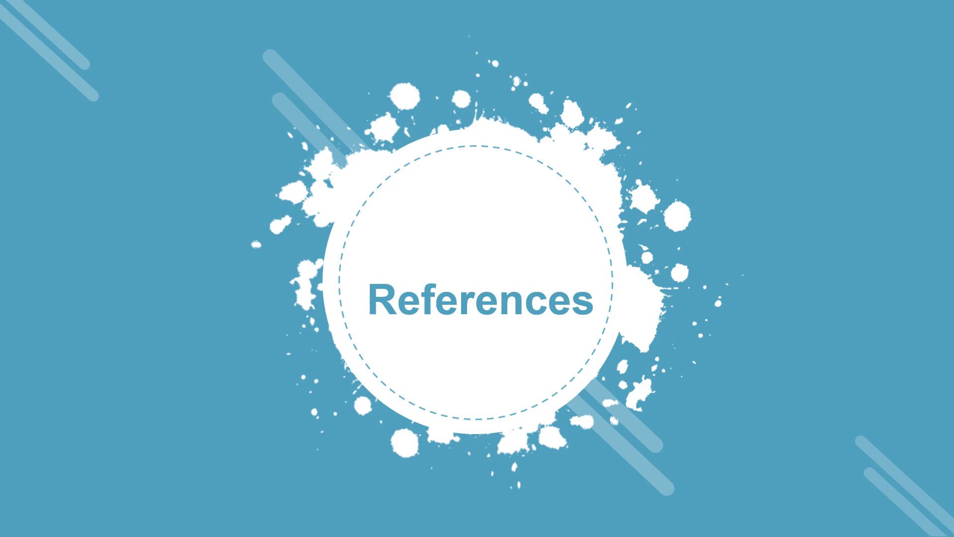
pyautogui.press('Right')
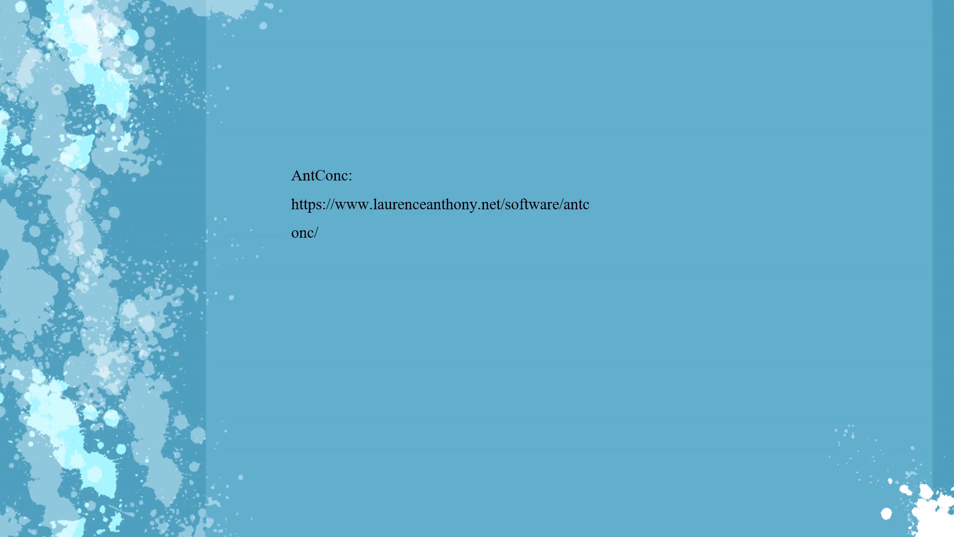